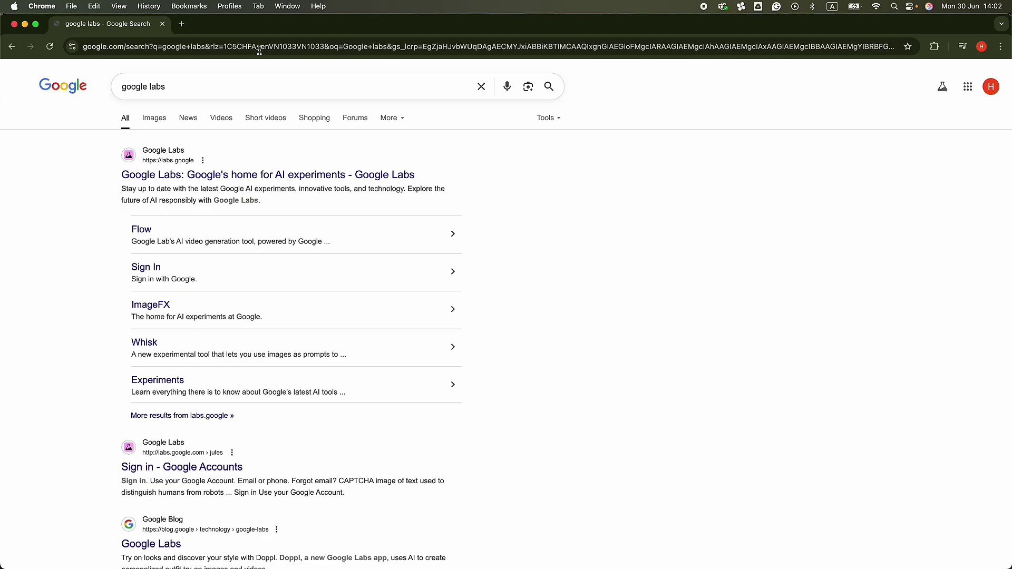
Step: Go from Google Labs through Experiments to launch ImageFX, opening labs.google/fx in a new tab
{"action": "left_click", "coordinate": [169, 176]}
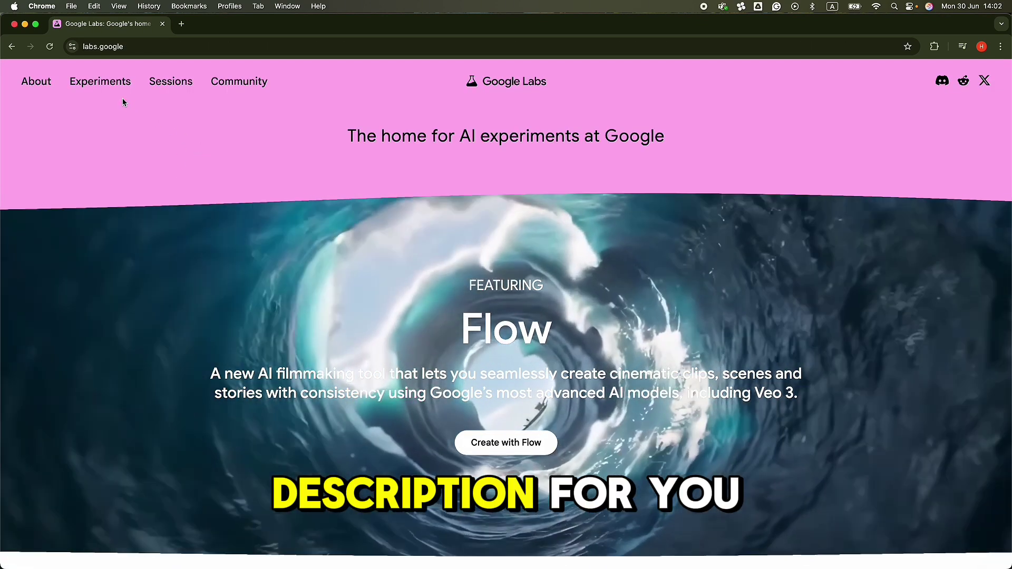
{"action": "left_click", "coordinate": [100, 82]}
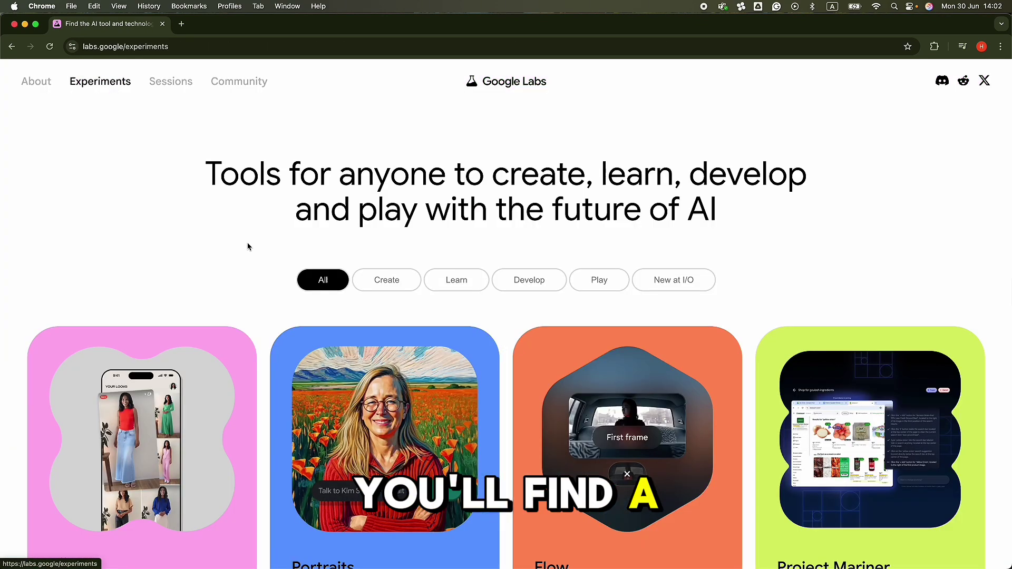
{"action": "scroll", "coordinate": [248, 246], "scroll_direction": "down", "scroll_amount": 10}
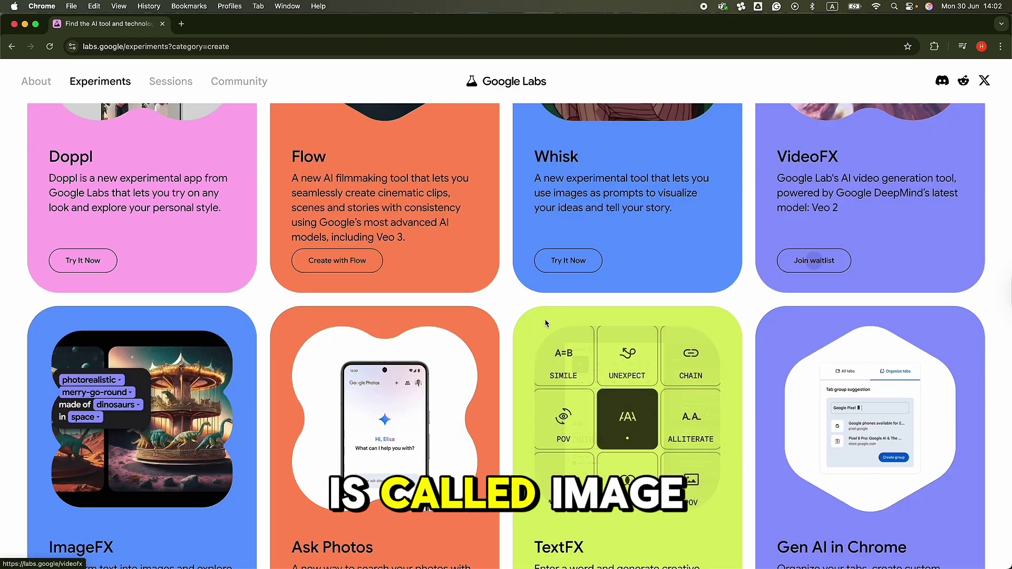
{"action": "scroll", "coordinate": [546, 323], "scroll_direction": "down", "scroll_amount": 3}
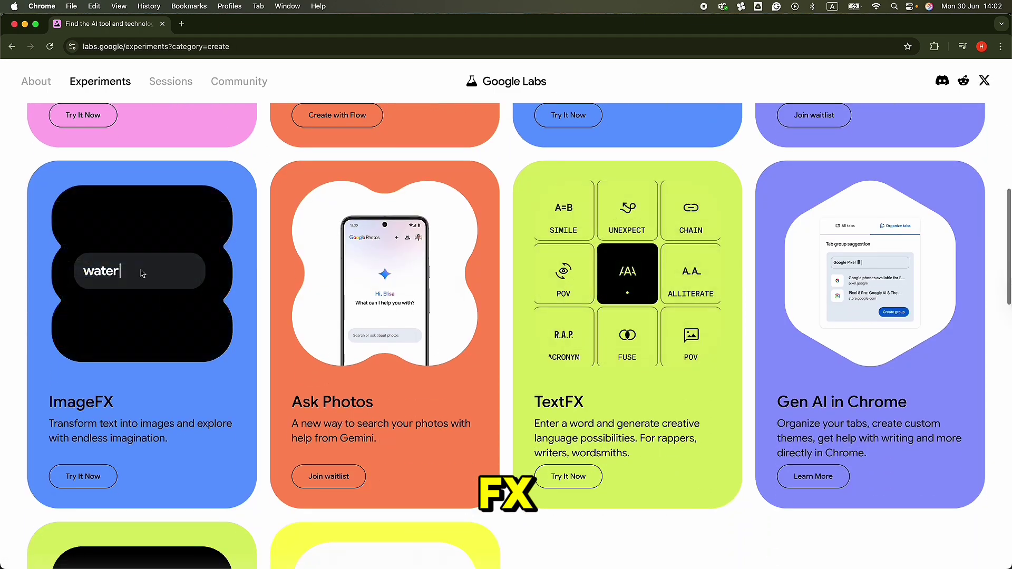
{"action": "left_click", "coordinate": [84, 477]}
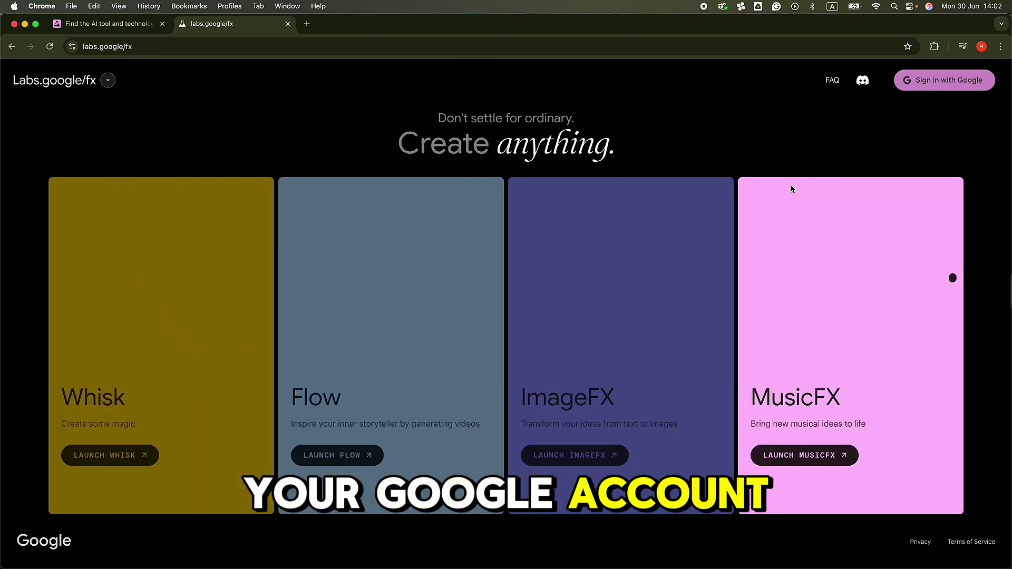
Step: Sign in to the FX tools, find the country-unavailable message, and open hola.org in a new tab
{"action": "left_click", "coordinate": [956, 83]}
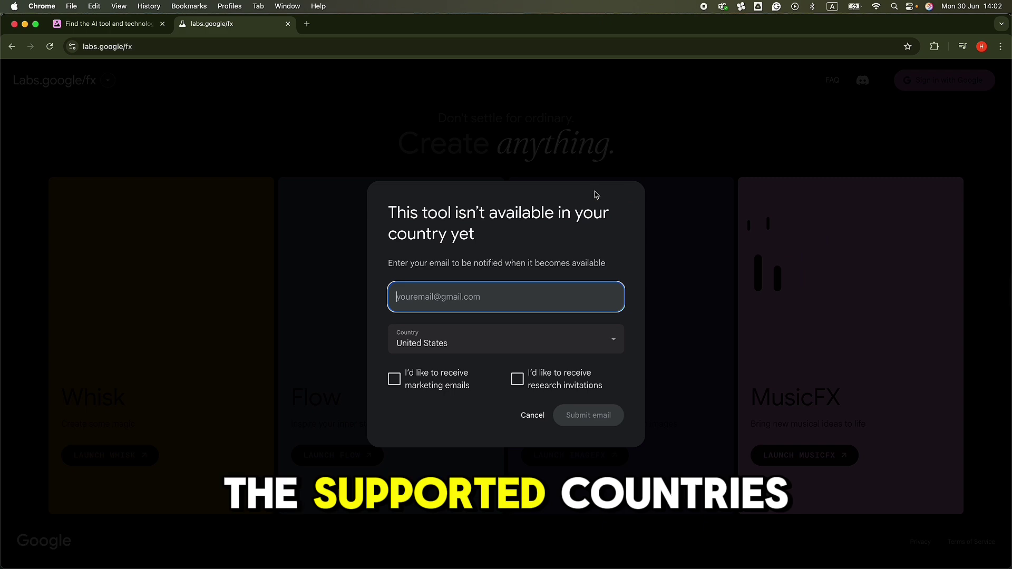
{"action": "left_click_drag", "start_coordinate": [389, 212], "coordinate": [524, 232]}
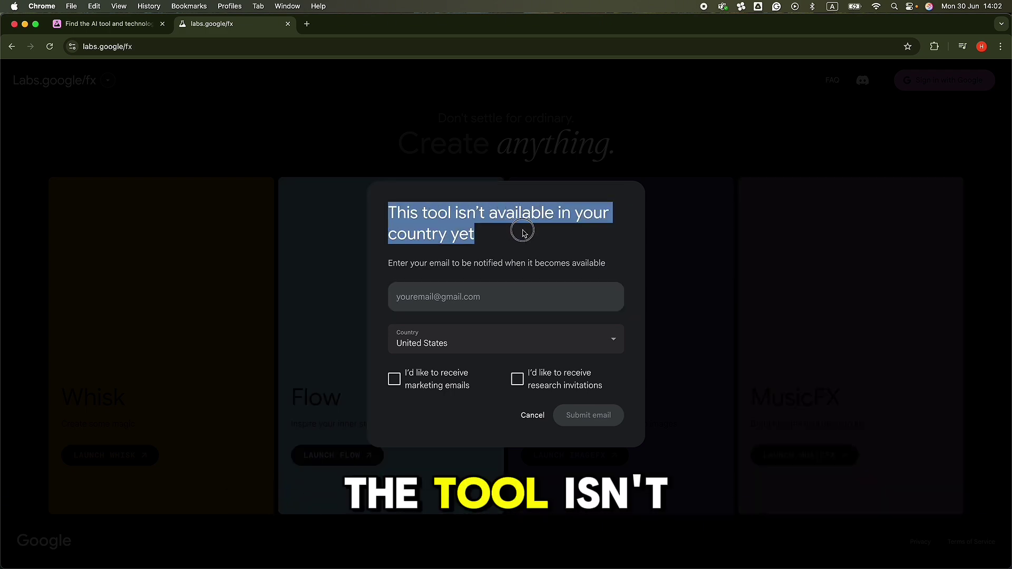
{"action": "left_click", "coordinate": [307, 25]}
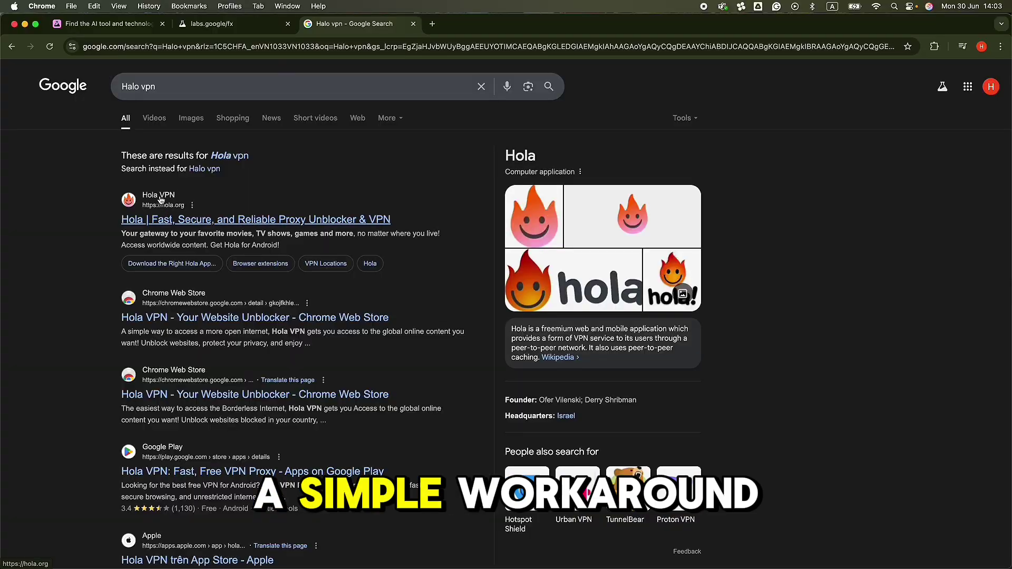
{"action": "left_click", "coordinate": [159, 195]}
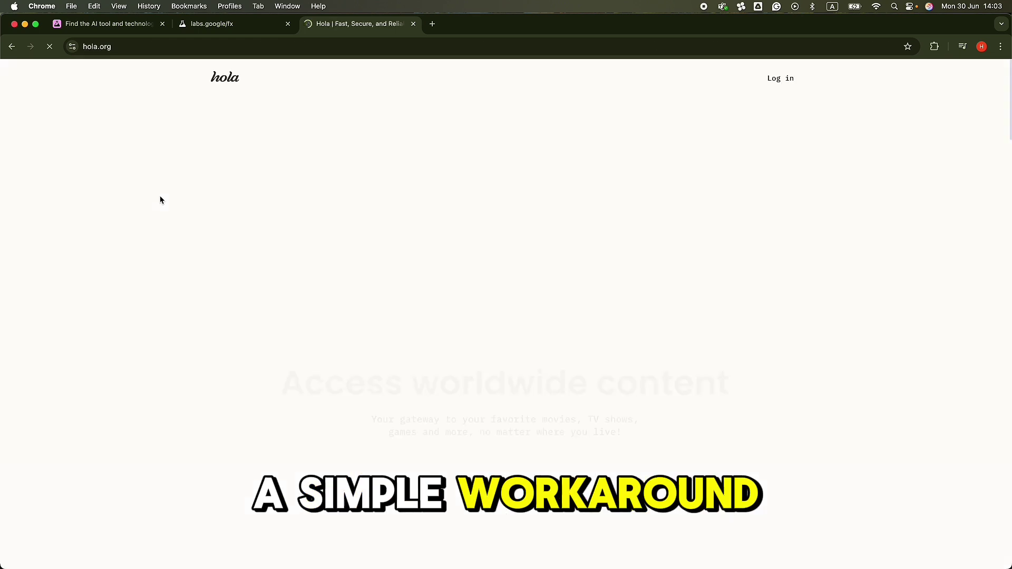
{"action": "scroll", "coordinate": [326, 111], "scroll_direction": "down", "scroll_amount": 3}
Step: Download the Hola VPN Mac desktop app and launch the HolaVPN2E installer
{"action": "mouse_move", "coordinate": [419, 78]}
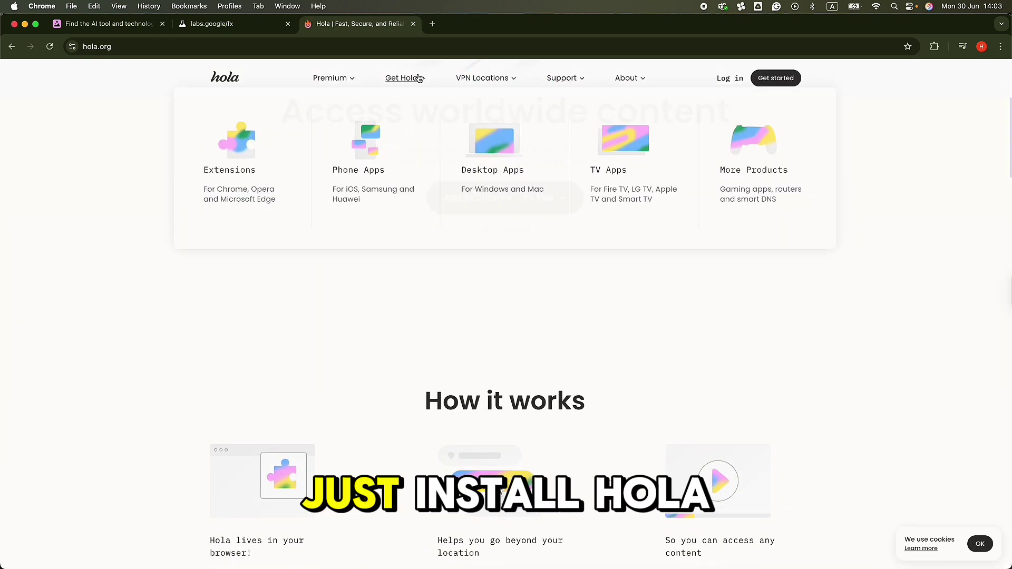
{"action": "left_click", "coordinate": [505, 157]}
{"action": "left_click", "coordinate": [332, 318]}
{"action": "left_click", "coordinate": [941, 49]}
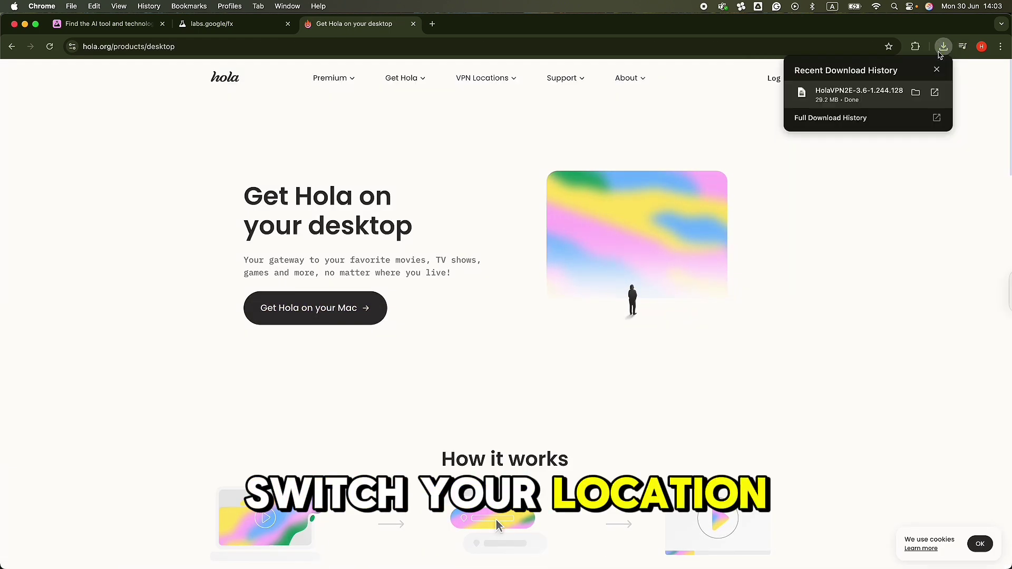
{"action": "left_click", "coordinate": [858, 94]}
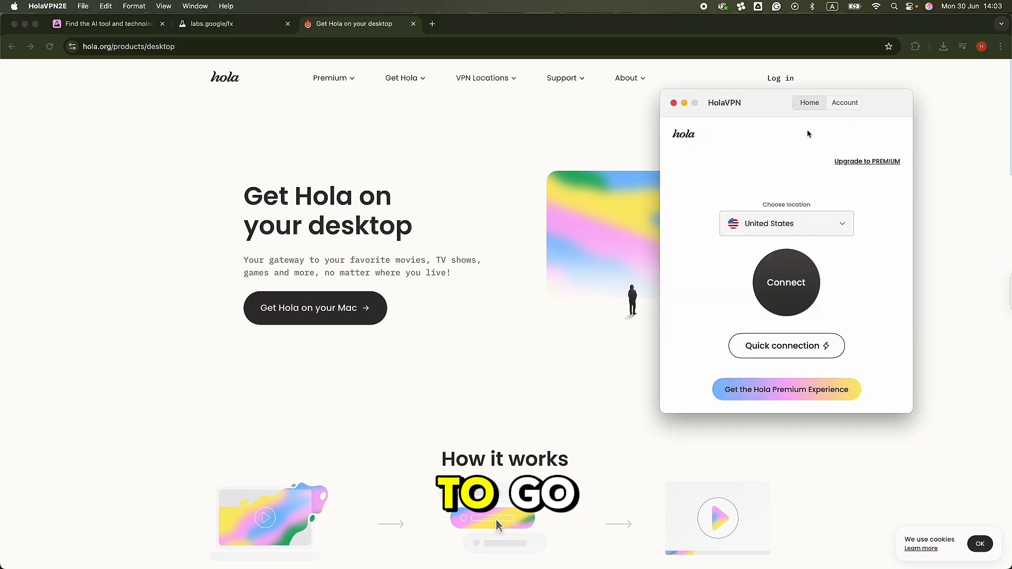
Step: Connect Hola VPN to a United States location and dismiss the Hola window
{"action": "left_click", "coordinate": [843, 210]}
{"action": "left_click", "coordinate": [791, 224]}
{"action": "left_click", "coordinate": [818, 280]}
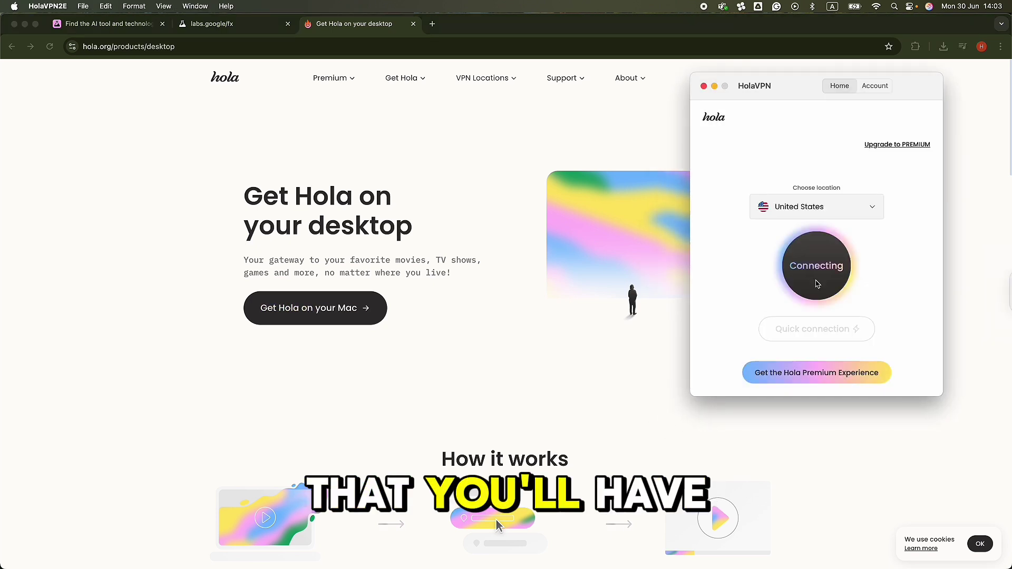
{"action": "left_click", "coordinate": [526, 152]}
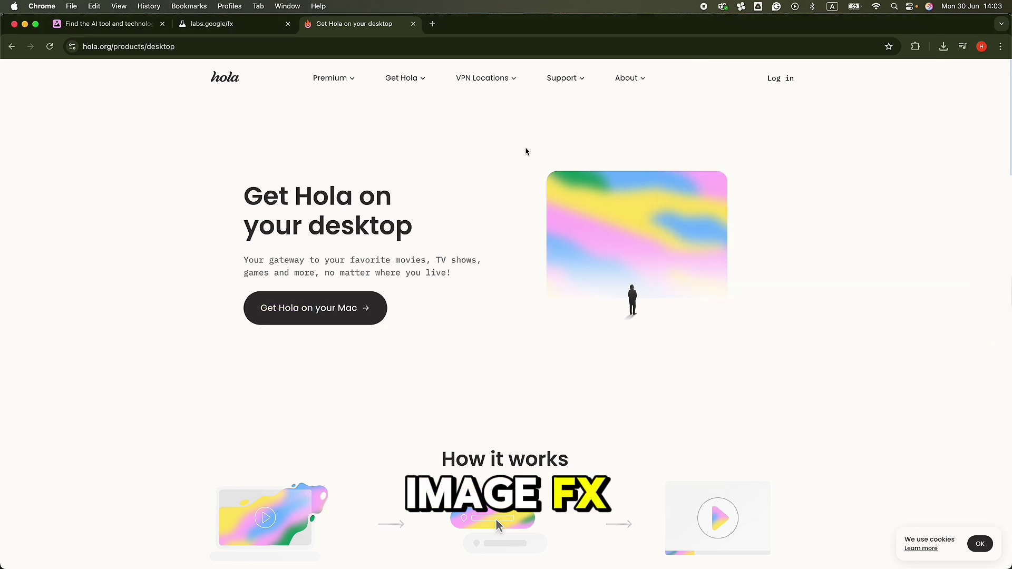
Step: Return to Labs, launch ImageFX, and tag the hero prompt with 35mm film and photoreal styles
{"action": "key", "text": "super+w"}
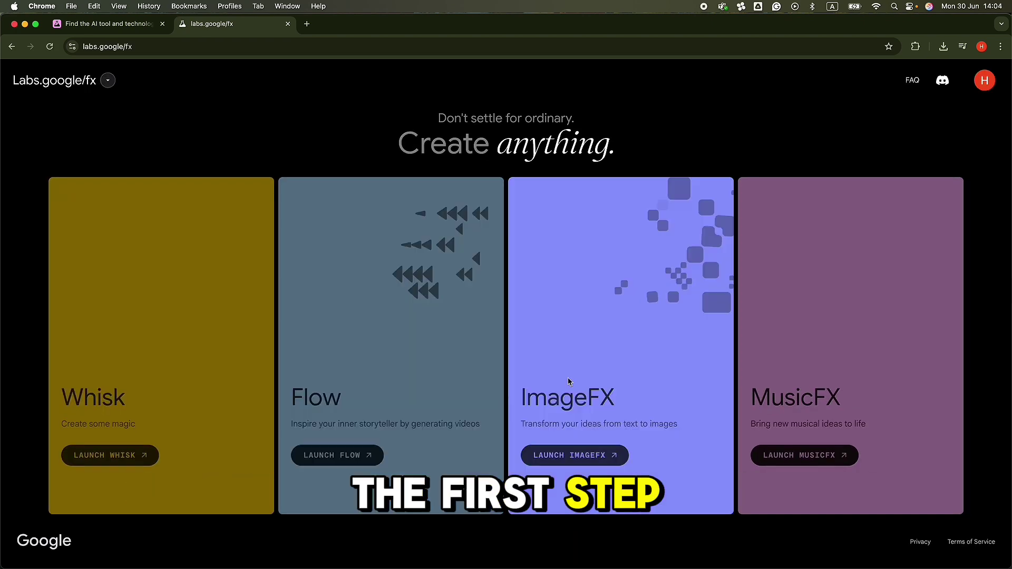
{"action": "left_click", "coordinate": [578, 456]}
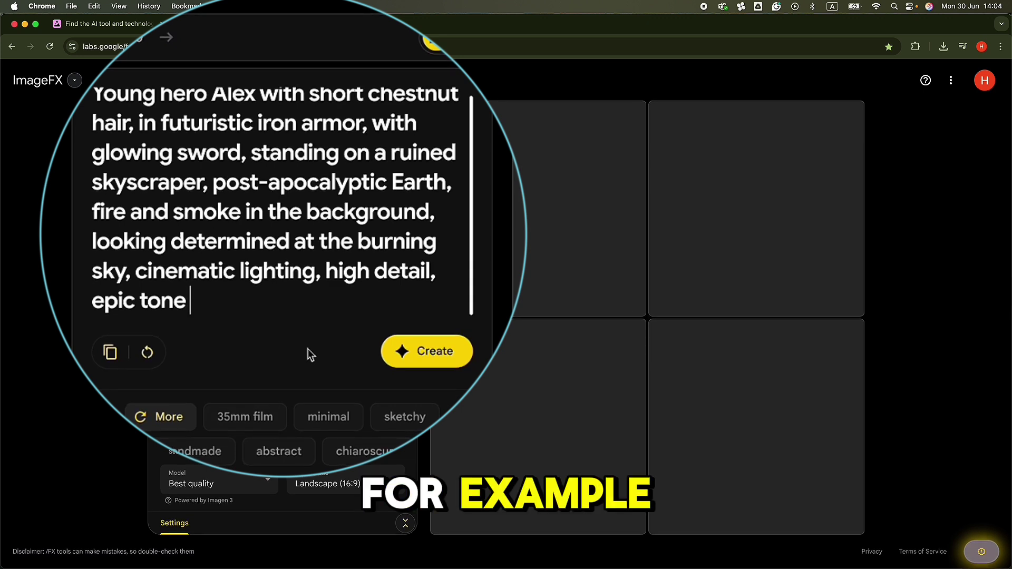
{"action": "left_click", "coordinate": [250, 417]}
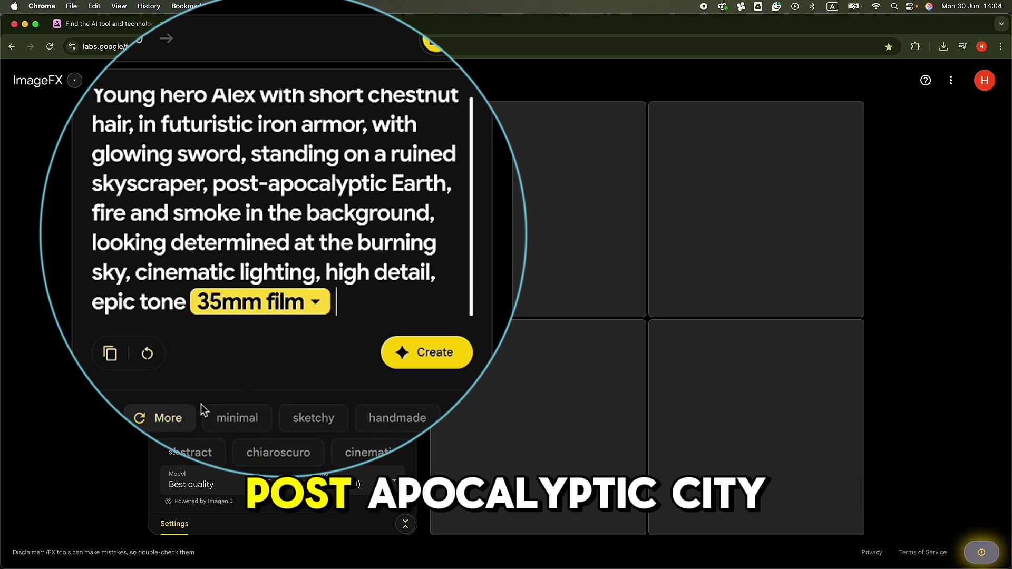
{"action": "left_click", "coordinate": [190, 454]}
{"action": "left_click", "coordinate": [383, 290]}
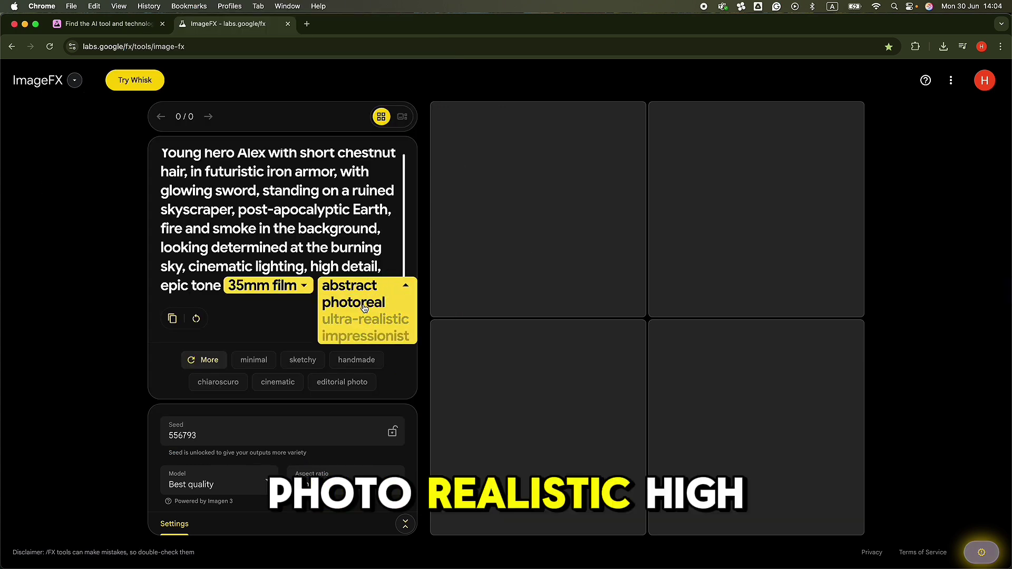
{"action": "left_click", "coordinate": [365, 308]}
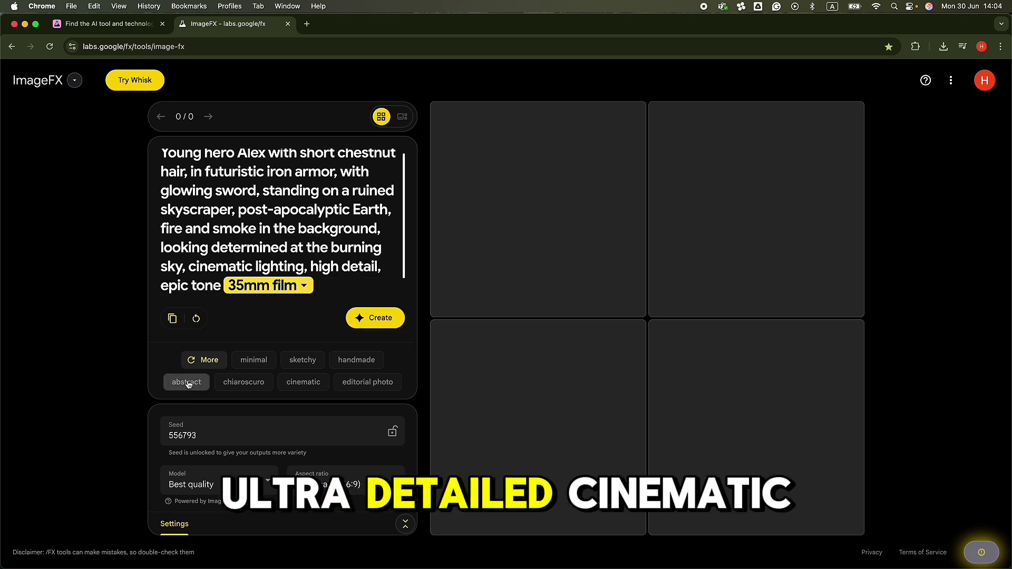
Step: Add ultra-realistic, highly detailed, photography, realistic and dramatic styles, then create the images
{"action": "left_click", "coordinate": [310, 295]}
{"action": "left_click", "coordinate": [280, 382]}
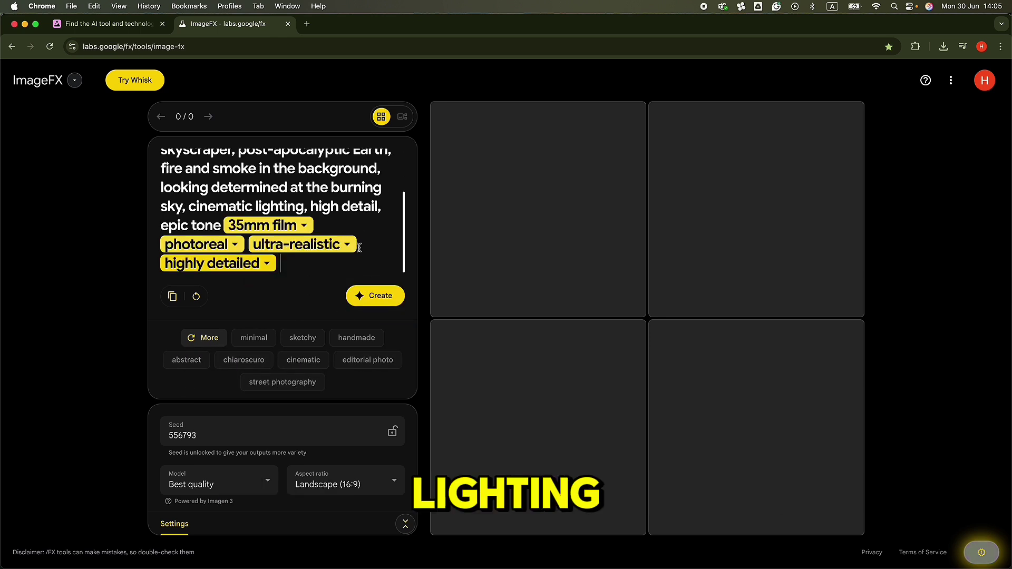
{"action": "left_click", "coordinate": [185, 338]}
{"action": "left_click", "coordinate": [188, 367]}
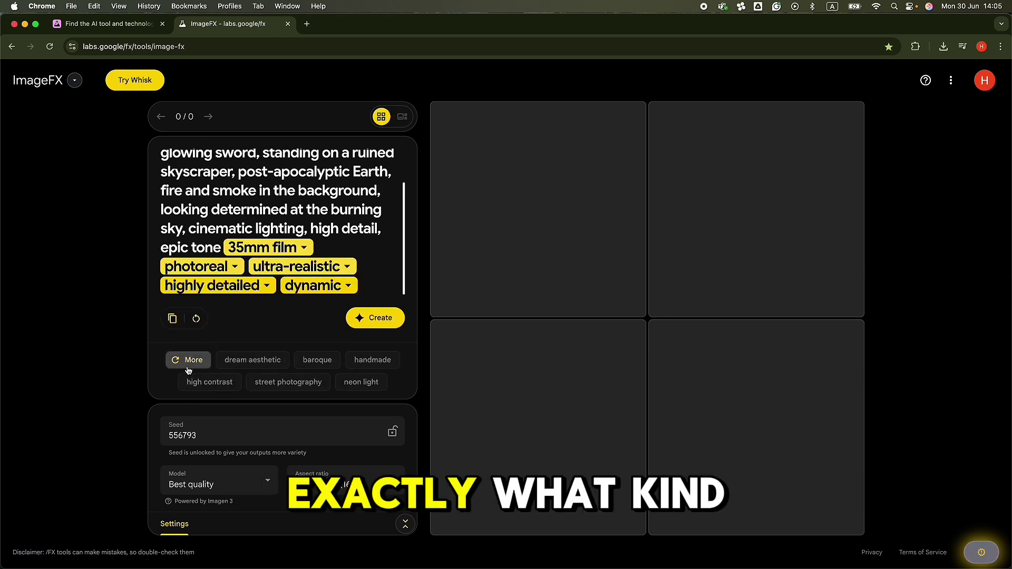
{"action": "left_click", "coordinate": [184, 366]}
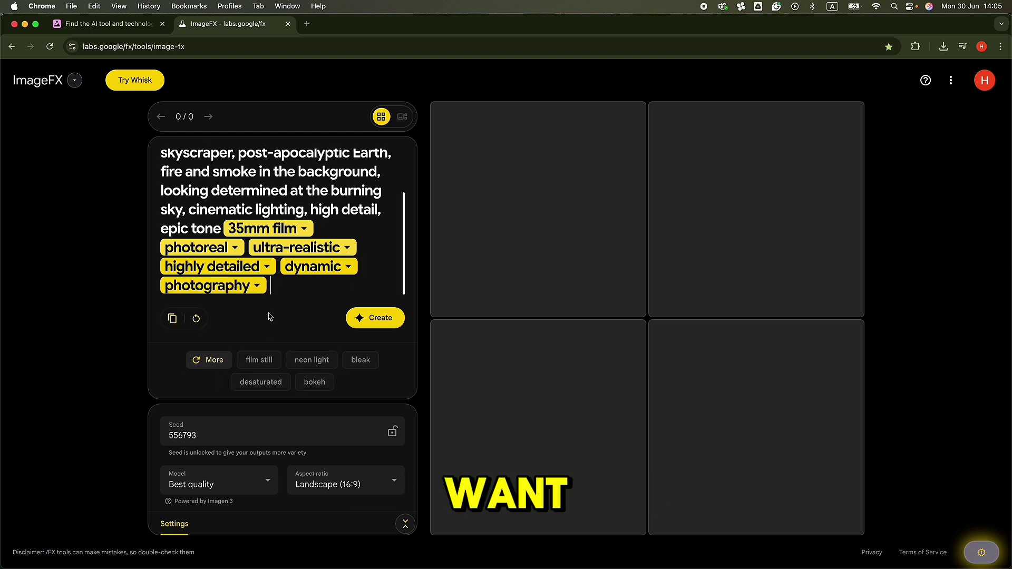
{"action": "left_click", "coordinate": [179, 360]}
{"action": "left_click", "coordinate": [367, 360]}
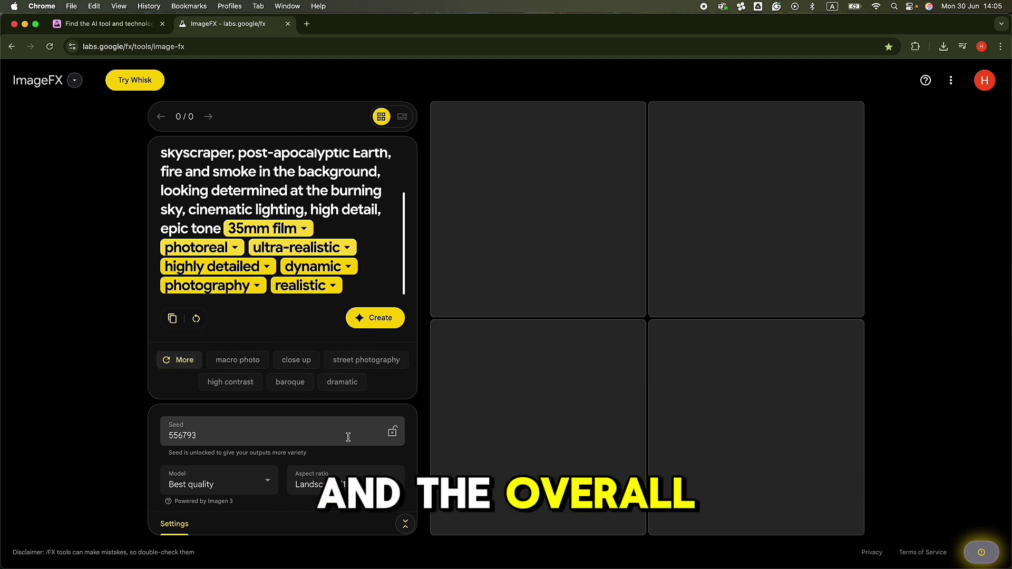
{"action": "left_click", "coordinate": [342, 382]}
{"action": "left_click", "coordinate": [375, 321]}
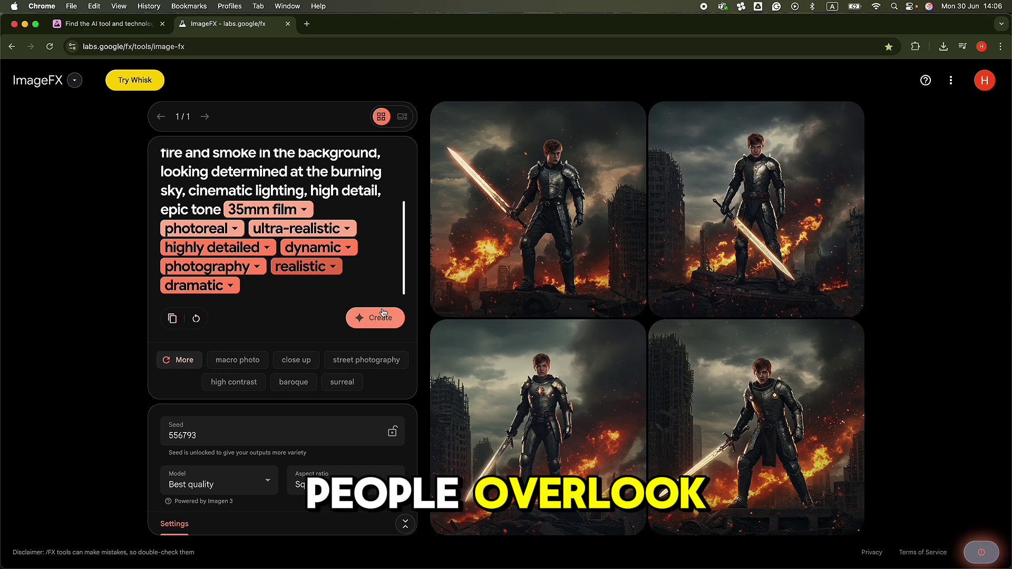
Step: Lock seed 556793 in carousel view and generate the hero riding a black dragon over the city
{"action": "left_click", "coordinate": [802, 324]}
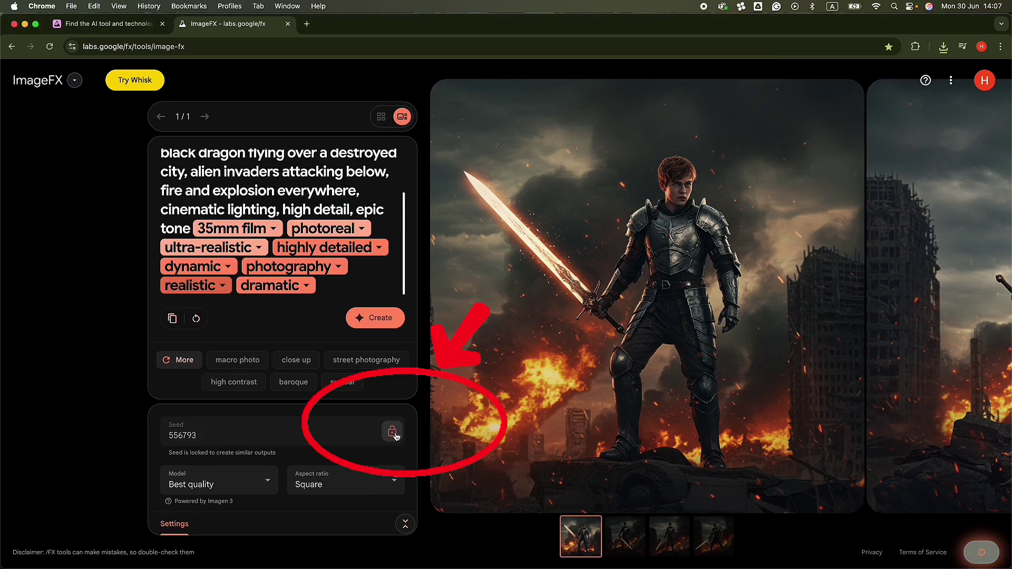
{"action": "left_click", "coordinate": [392, 431]}
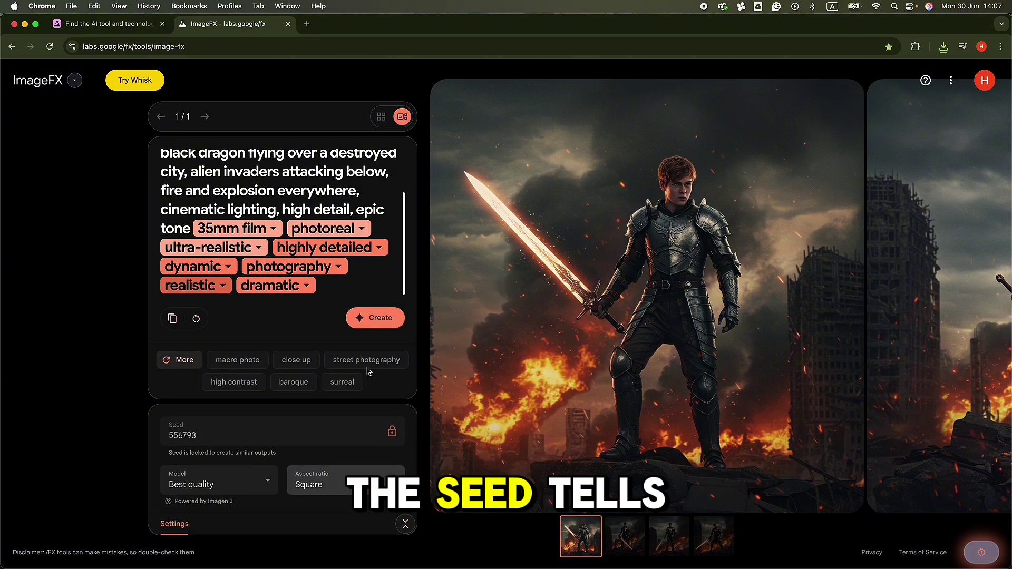
{"action": "left_click", "coordinate": [379, 320]}
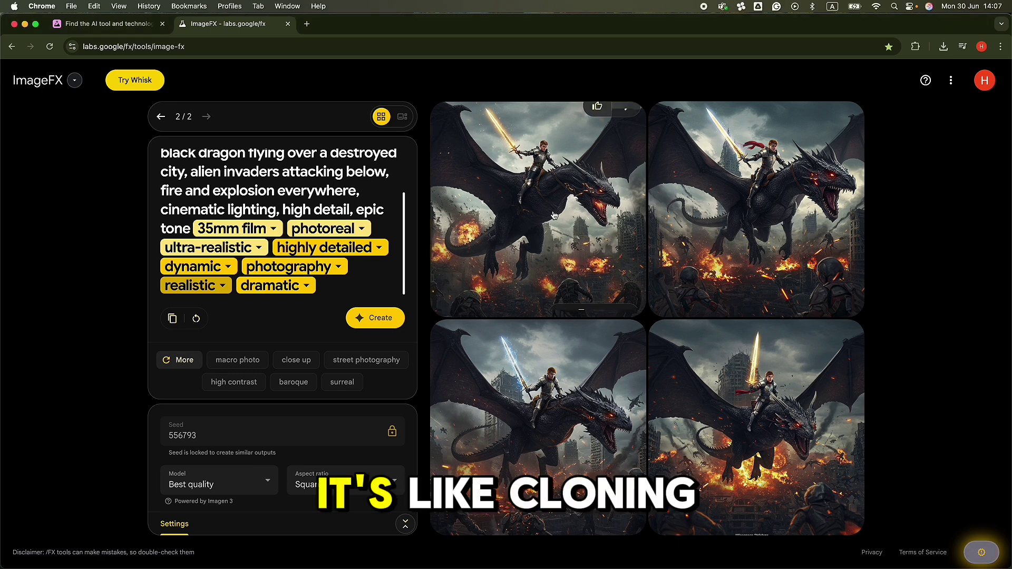
Step: Download the fourth dragon-riding image from the carousel view
{"action": "left_click", "coordinate": [541, 239]}
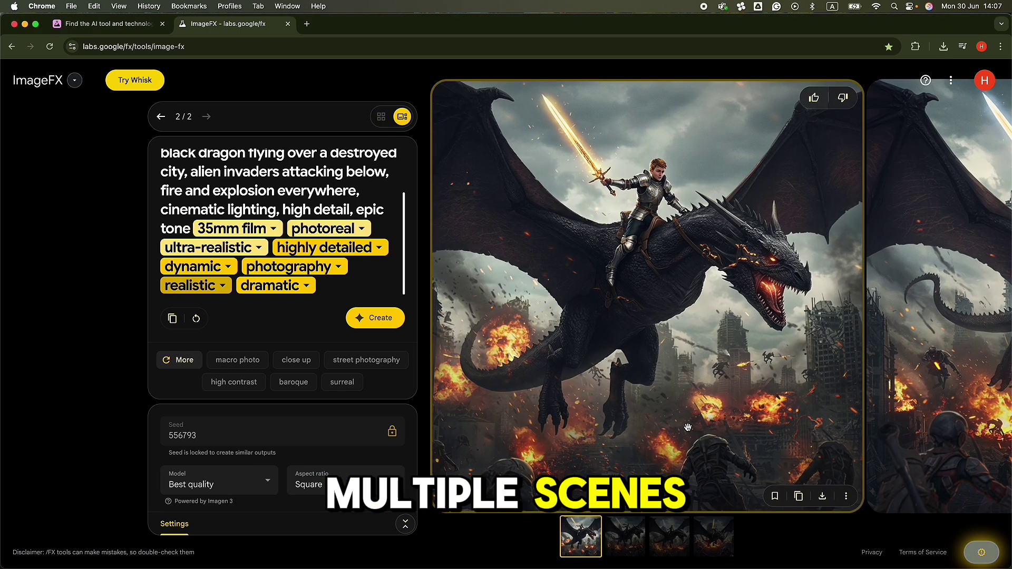
{"action": "scroll", "coordinate": [688, 427], "scroll_direction": "right", "scroll_amount": 4}
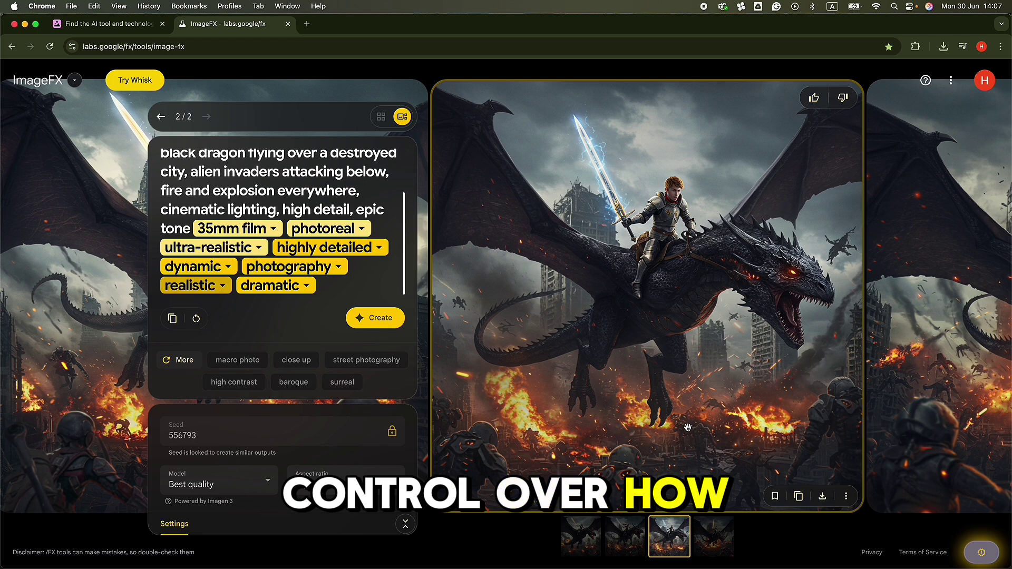
{"action": "scroll", "coordinate": [688, 427], "scroll_direction": "right", "scroll_amount": 2}
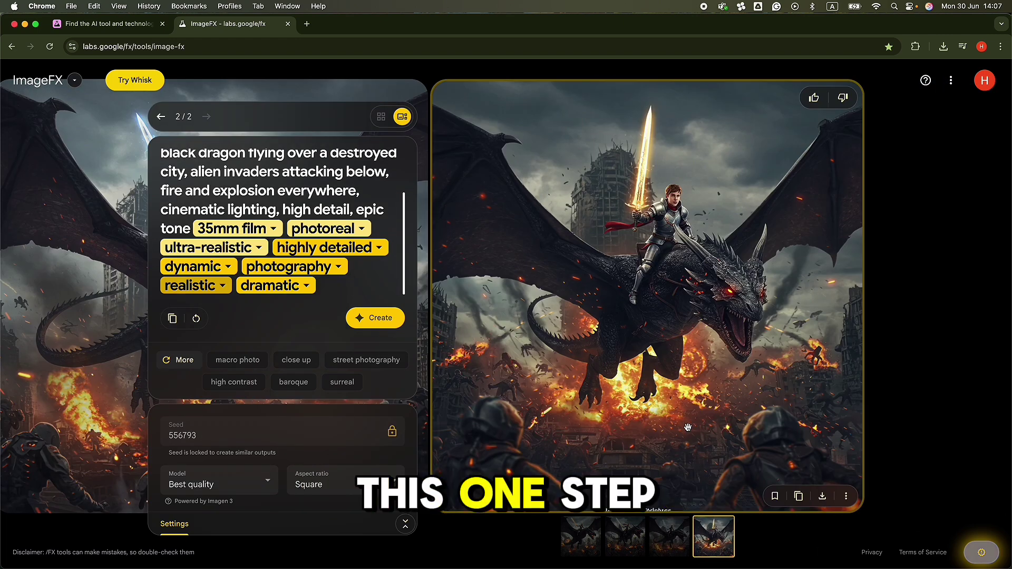
{"action": "left_click", "coordinate": [823, 497]}
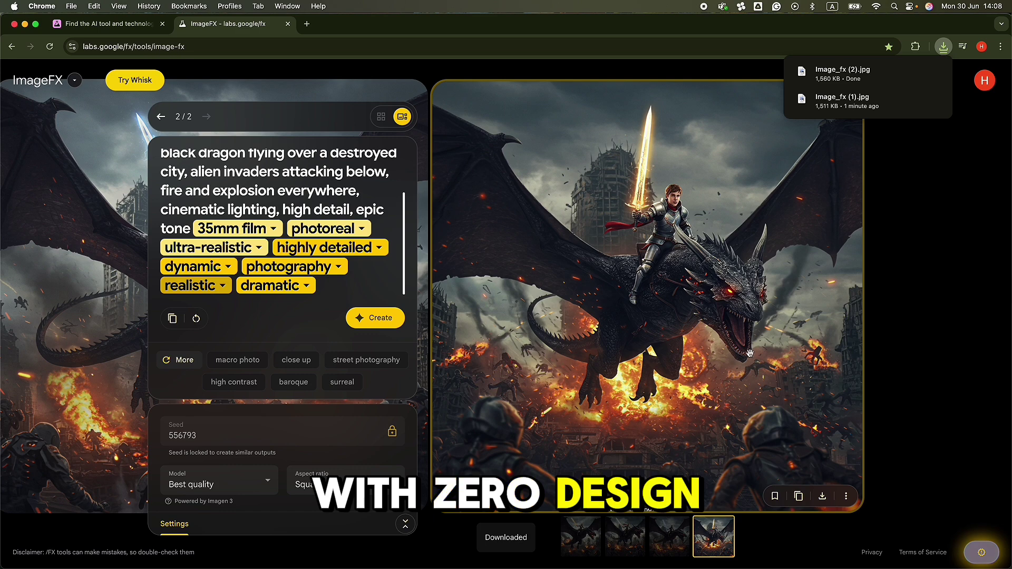
Step: Replace the prompt with the hero fighting a giant alien monster mid-air and generate it
{"action": "left_click", "coordinate": [163, 159]}
{"action": "key", "text": "super+a"}
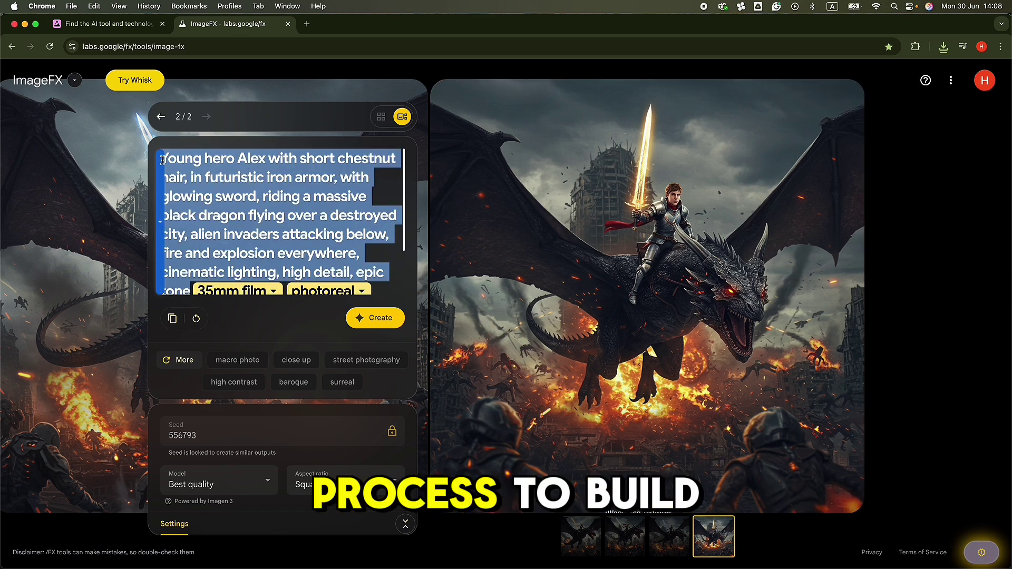
{"action": "key", "text": "BackSpace"}
{"action": "type", "text": "Young hero Alex with short chestnut hair, in futuristic iron armor, standing next to his dragon on a cliff at sunrise, Earth still burning in the distance, symbol of hope and courage, sword raised, cinematic lighting, high detail, epic tone"}
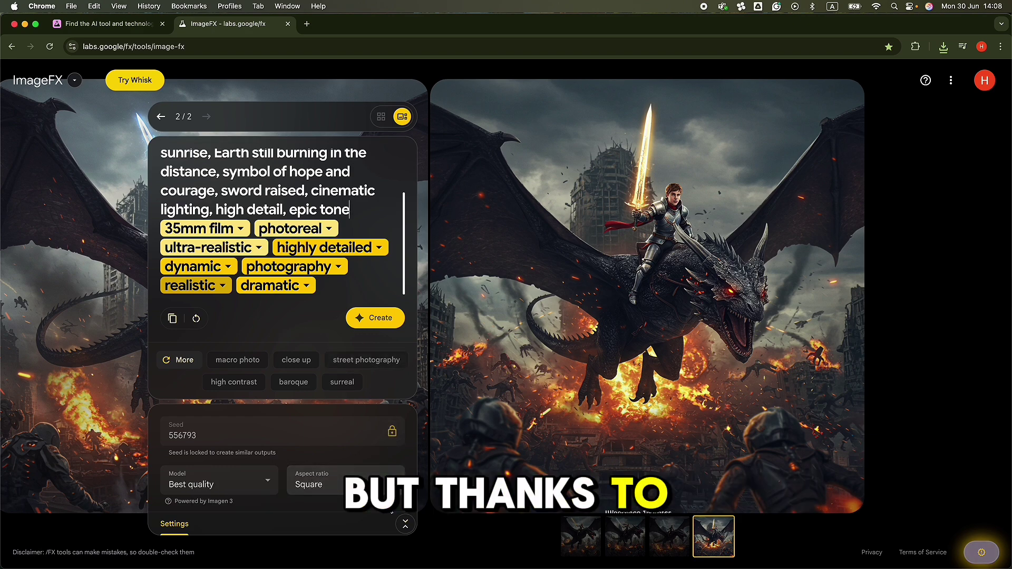
{"action": "left_click", "coordinate": [380, 317]}
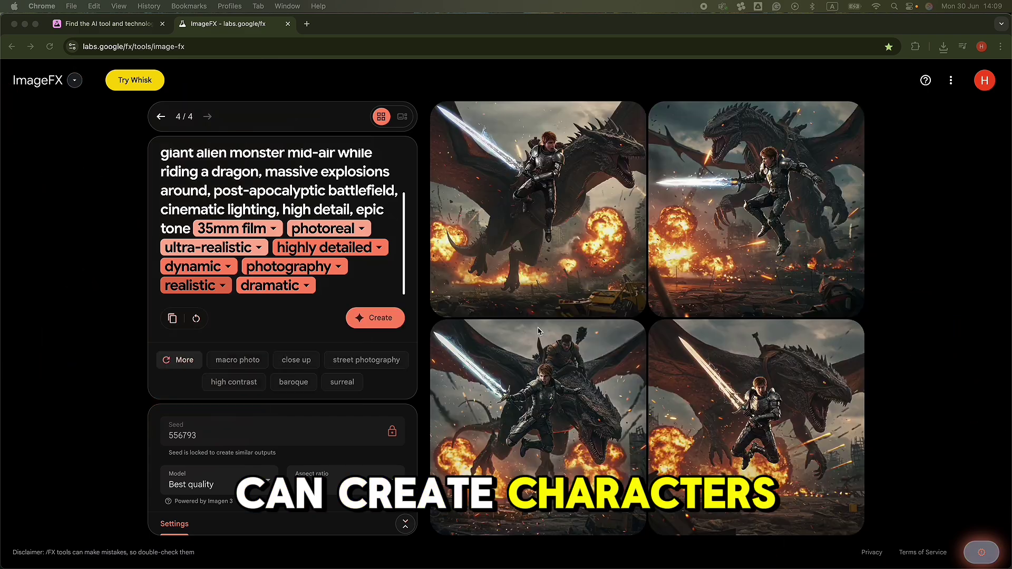
Step: Review the heroine bridge images, then generate her standing her ground among burning vehicles
{"action": "left_click", "coordinate": [561, 181]}
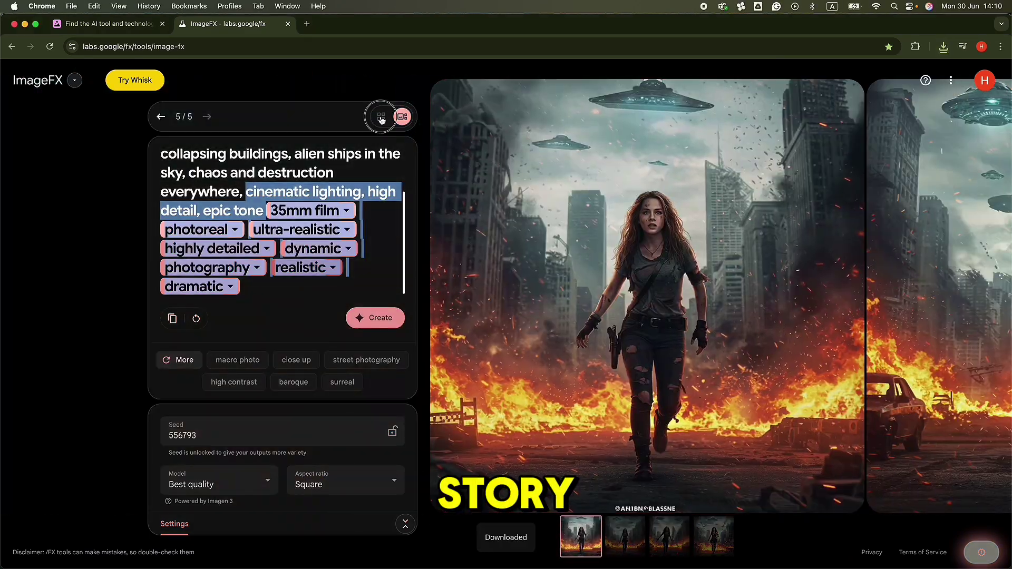
{"action": "left_click", "coordinate": [382, 117]}
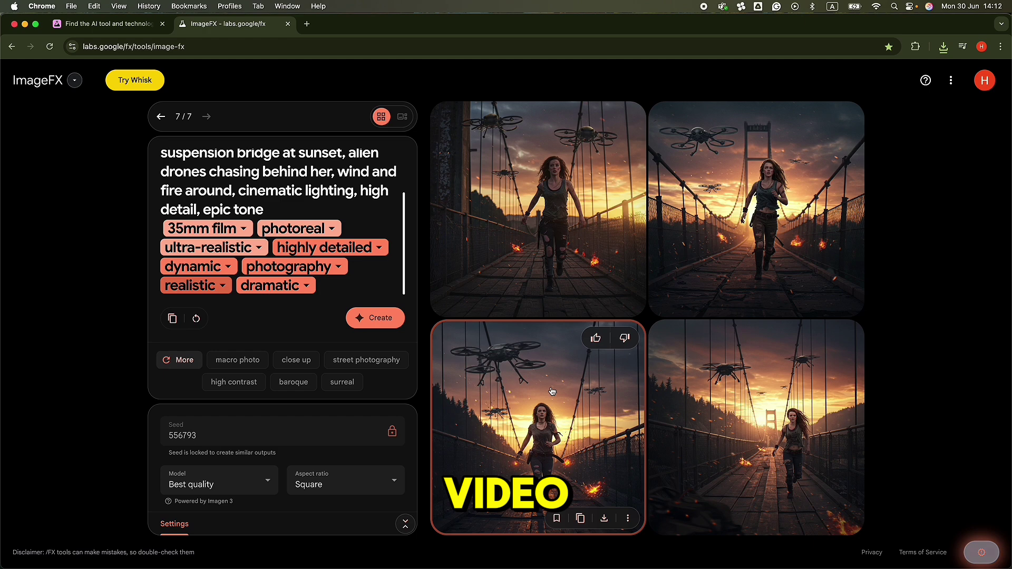
{"action": "left_click", "coordinate": [552, 391]}
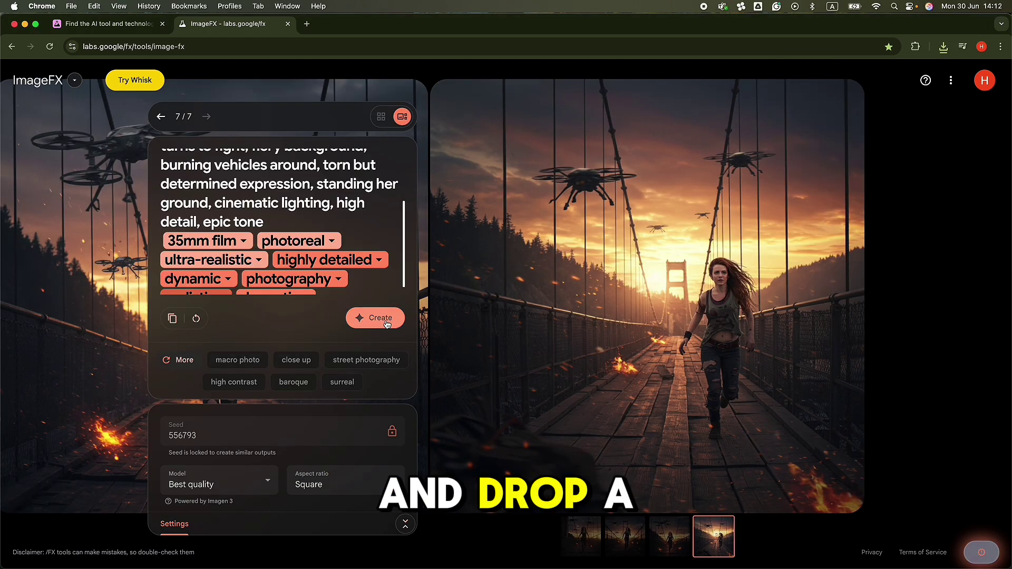
{"action": "left_click", "coordinate": [388, 320]}
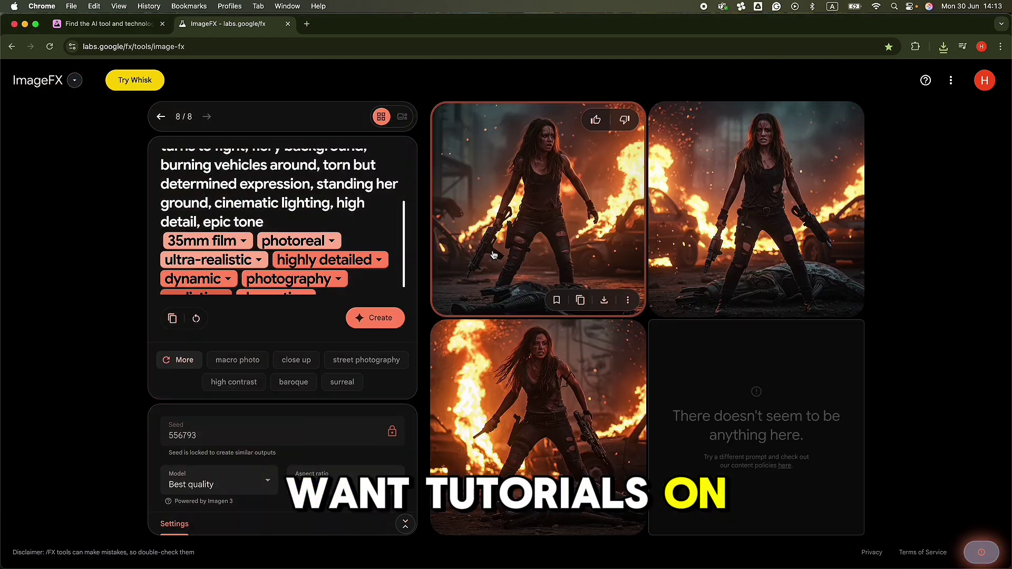
{"action": "left_click", "coordinate": [559, 348]}
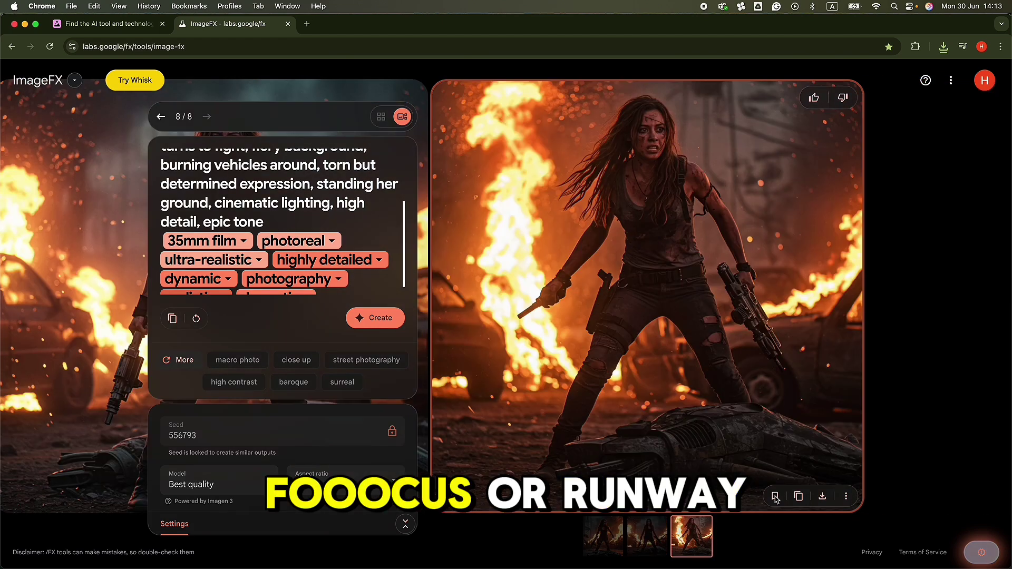